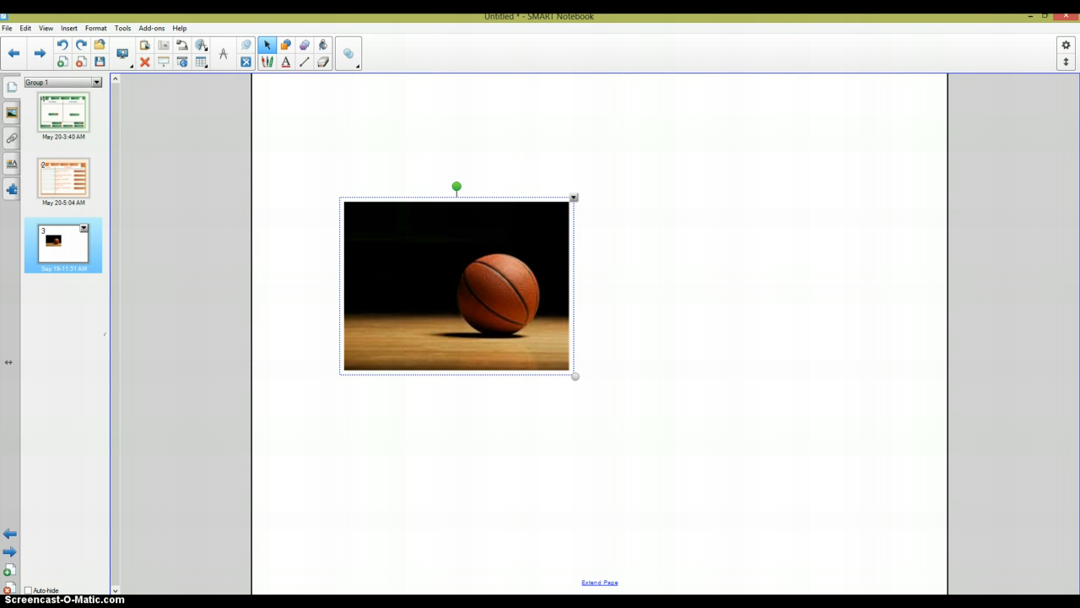
Switch to the Firefox browser and load nba.com in a new tab
key(alt+Tab)
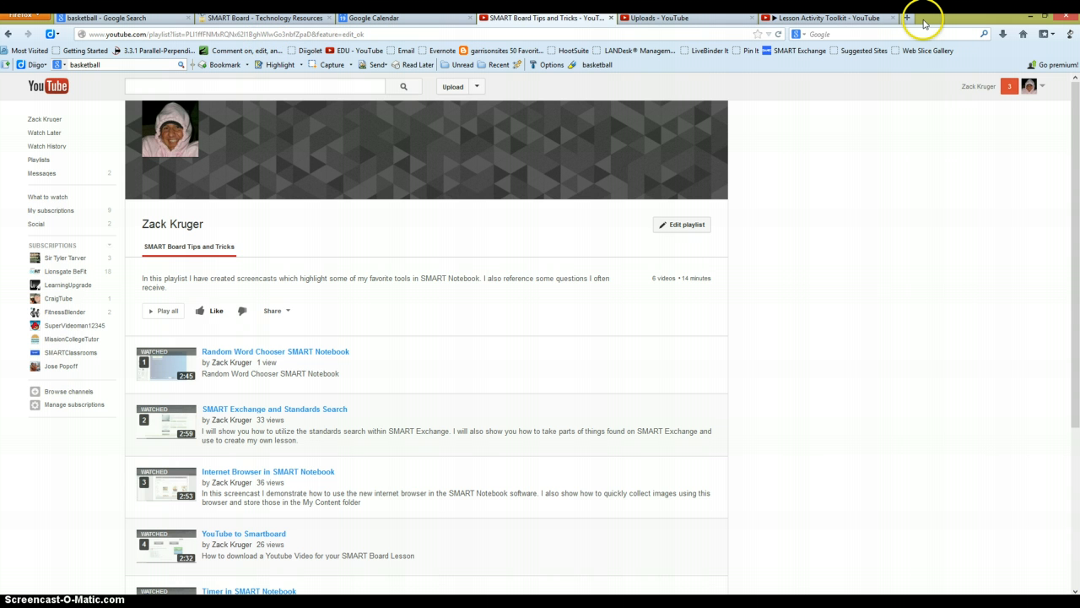
key(ctrl+t)
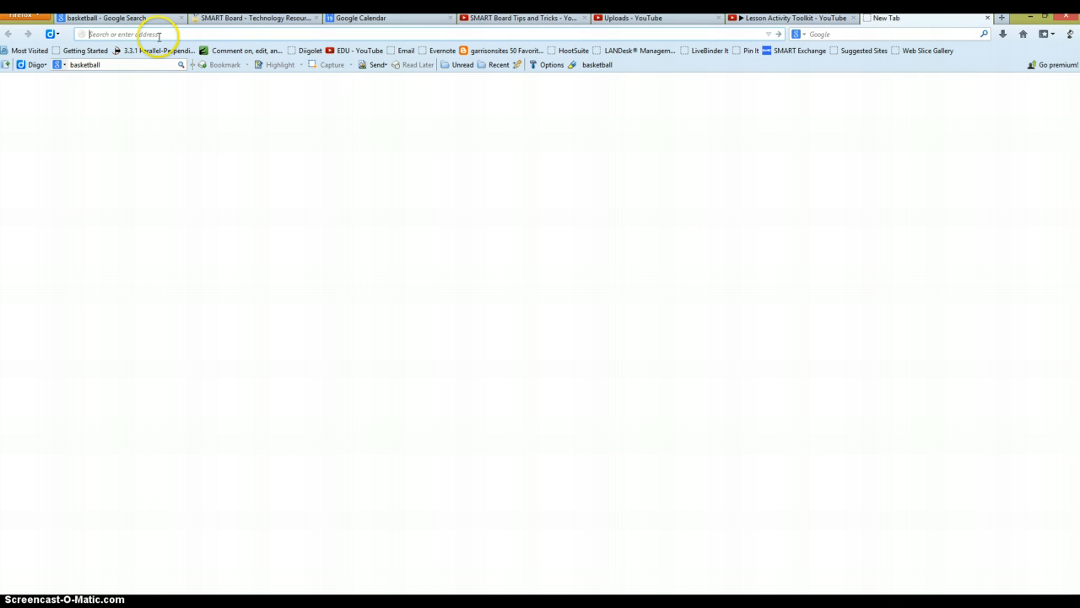
text(nba.com)
key(Return)
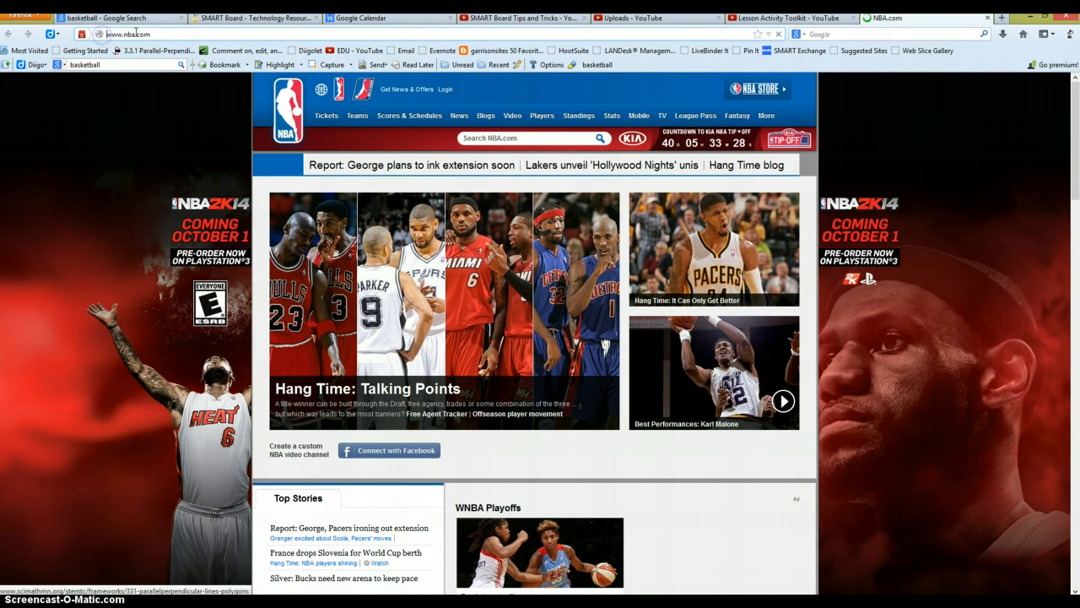
Copy the web address of the NBA home page and switch back to SMART Notebook
click(139, 34)
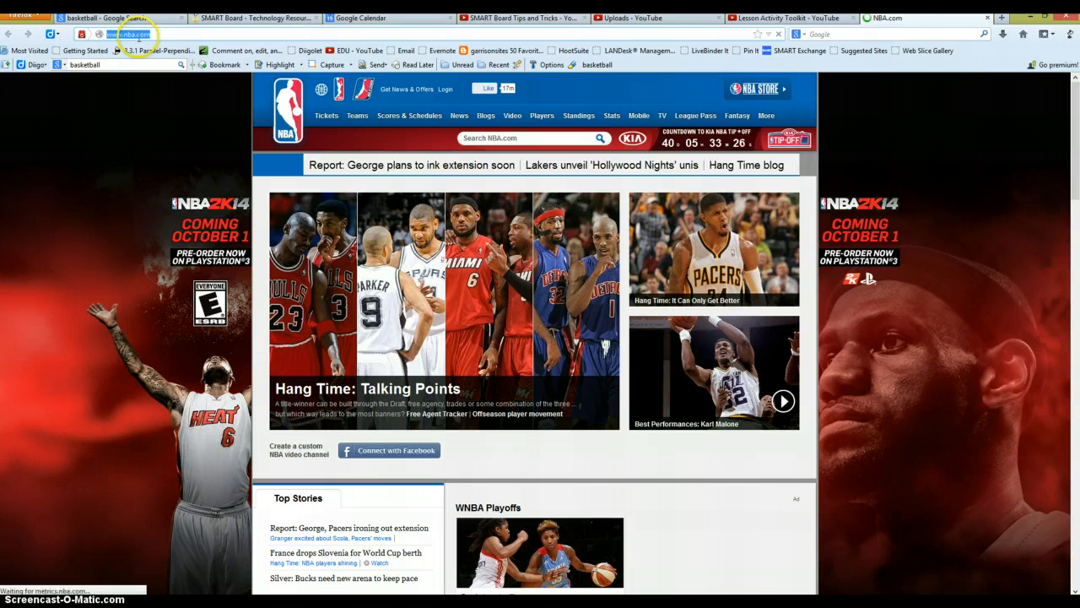
right_click(135, 35)
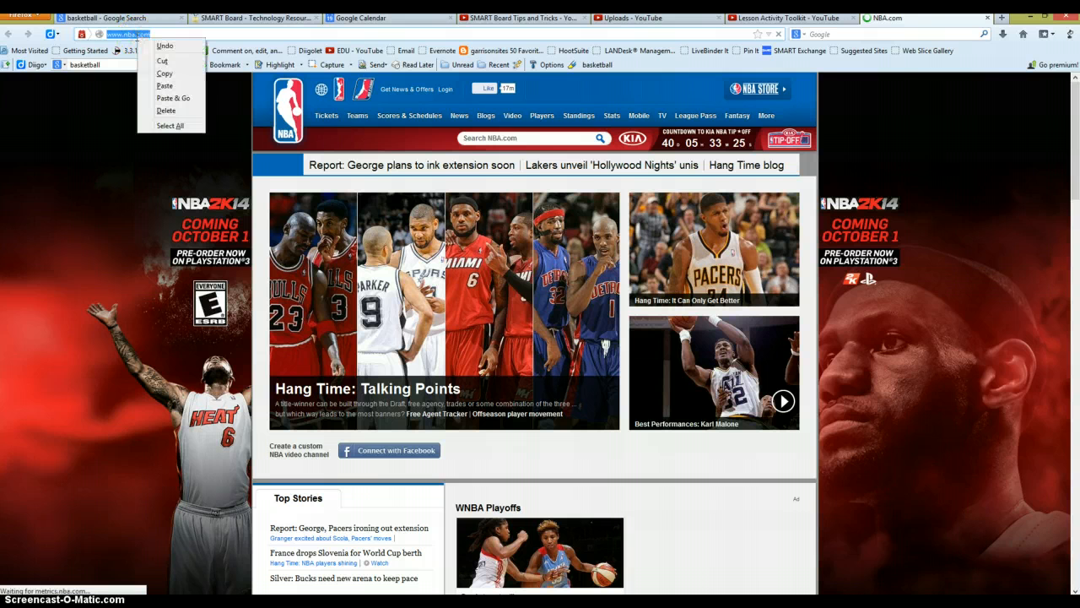
click(165, 80)
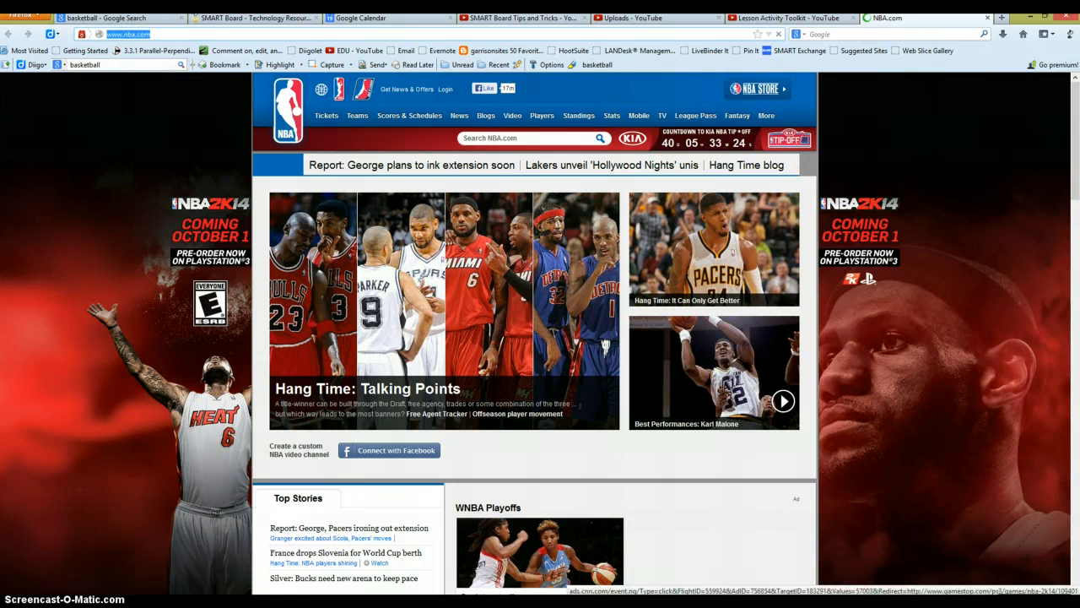
key(alt+Tab)
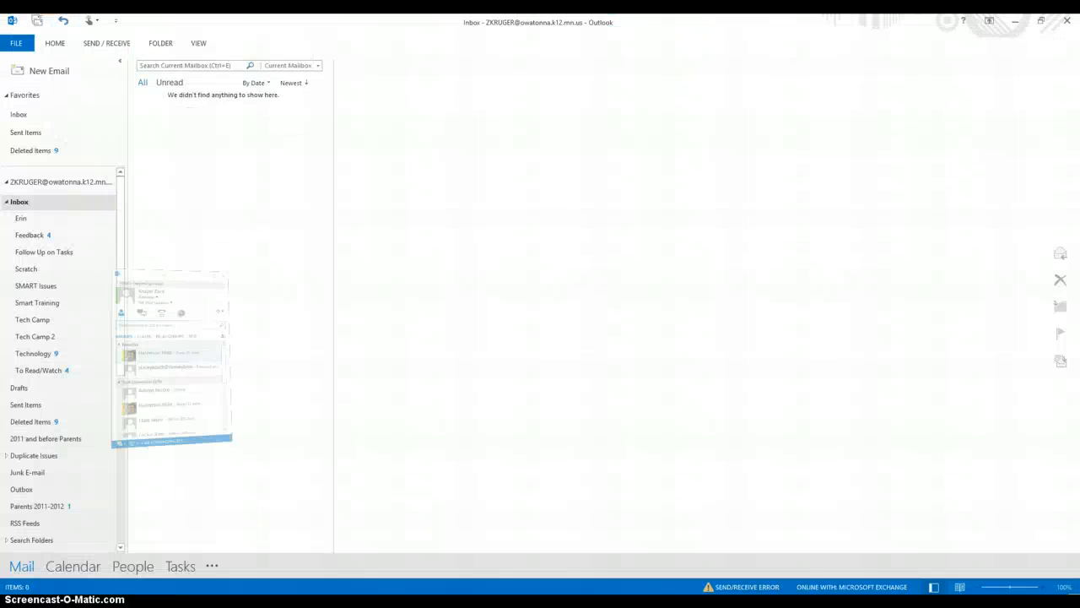
key(alt+Tab)
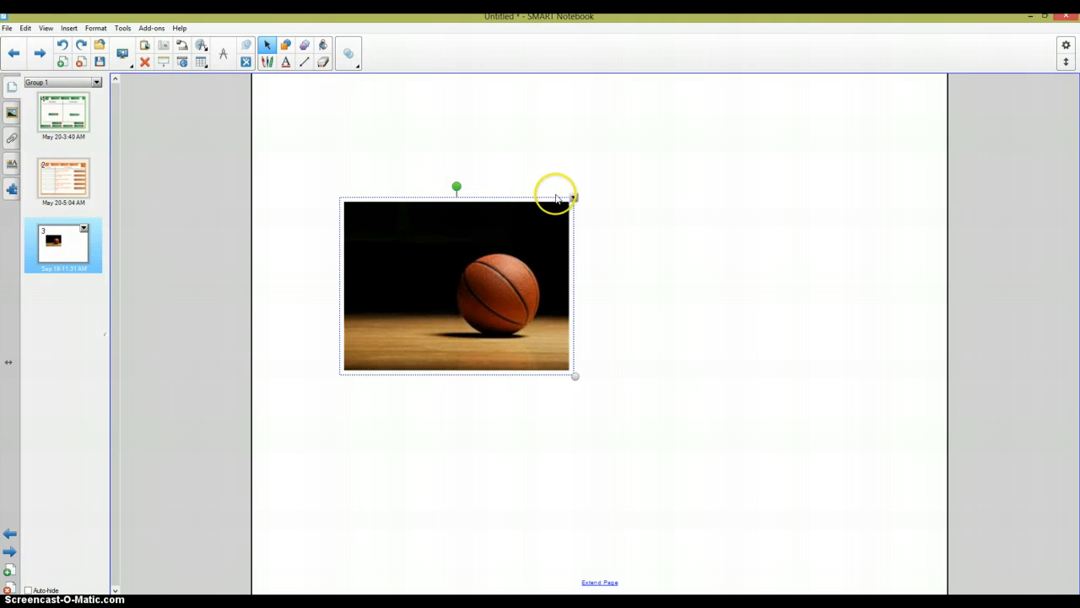
click(381, 143)
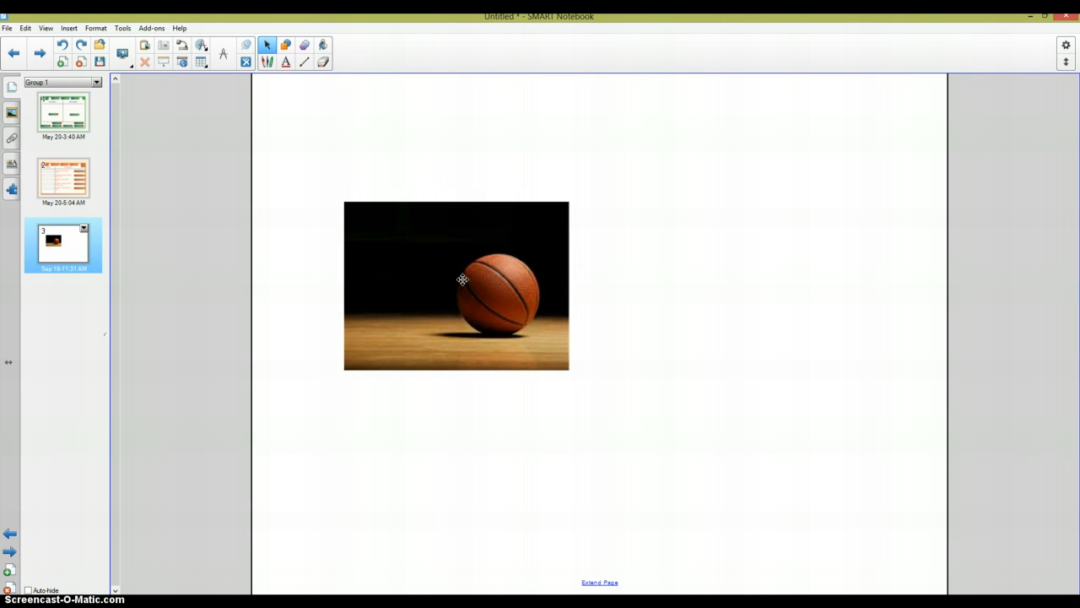
click(462, 280)
click(312, 174)
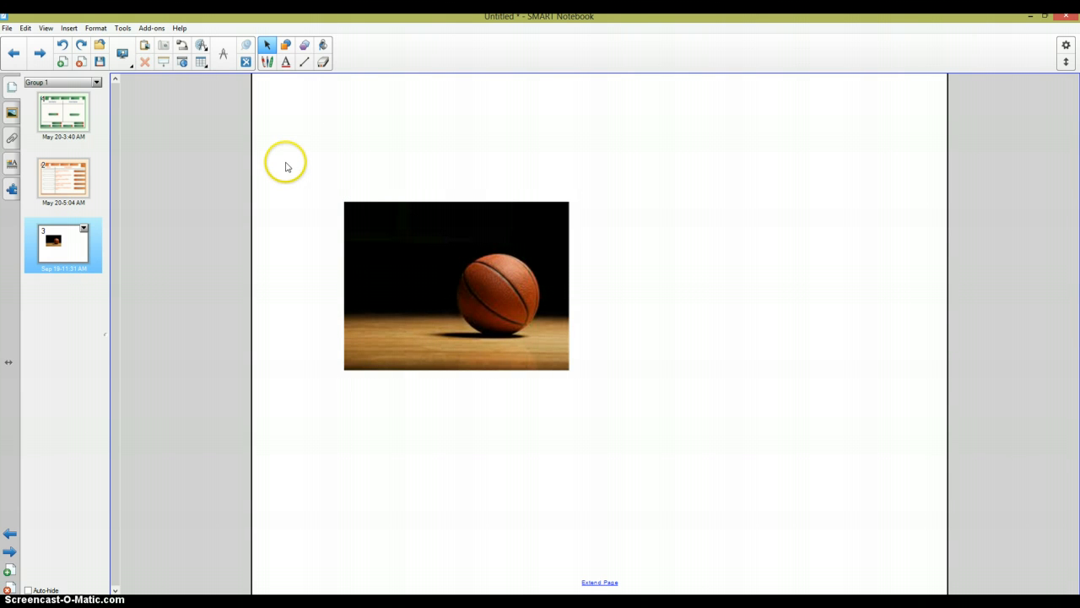
drag(393, 234, 285, 164)
drag(456, 262, 728, 431)
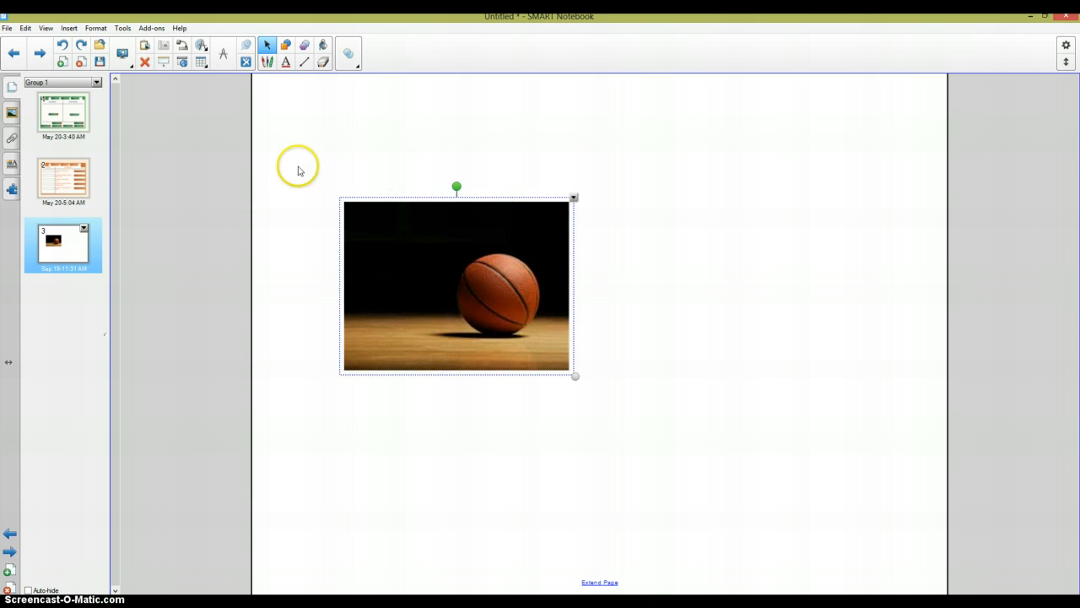
click(574, 200)
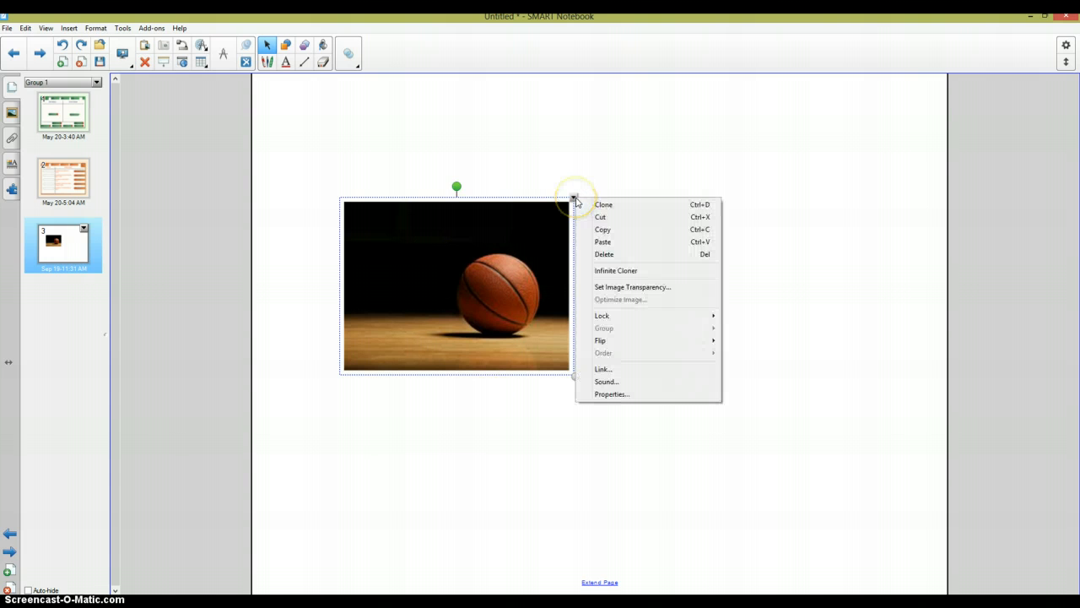
click(627, 375)
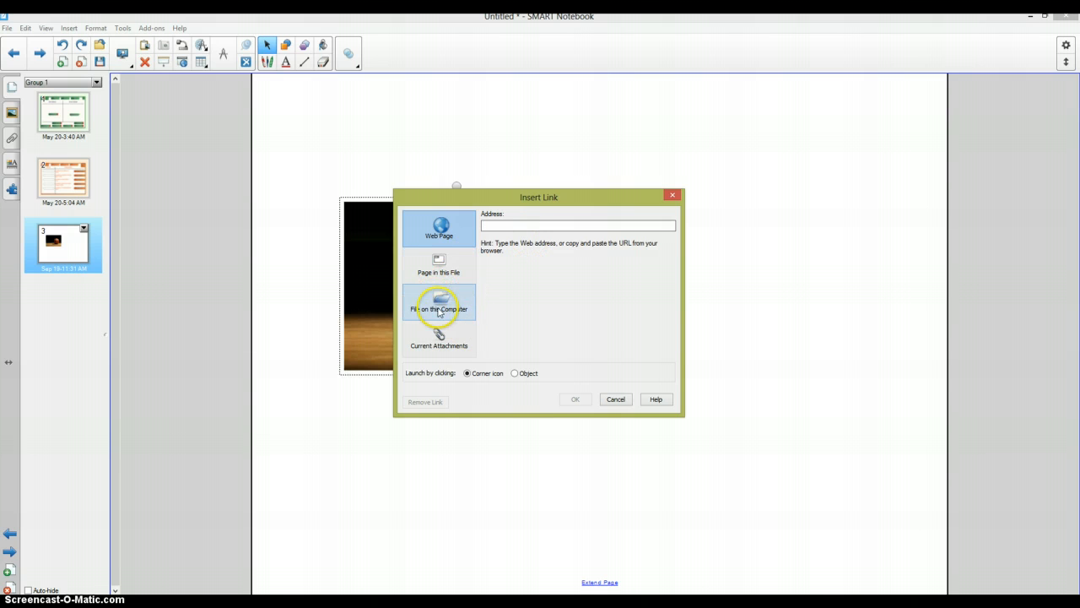
right_click(532, 226)
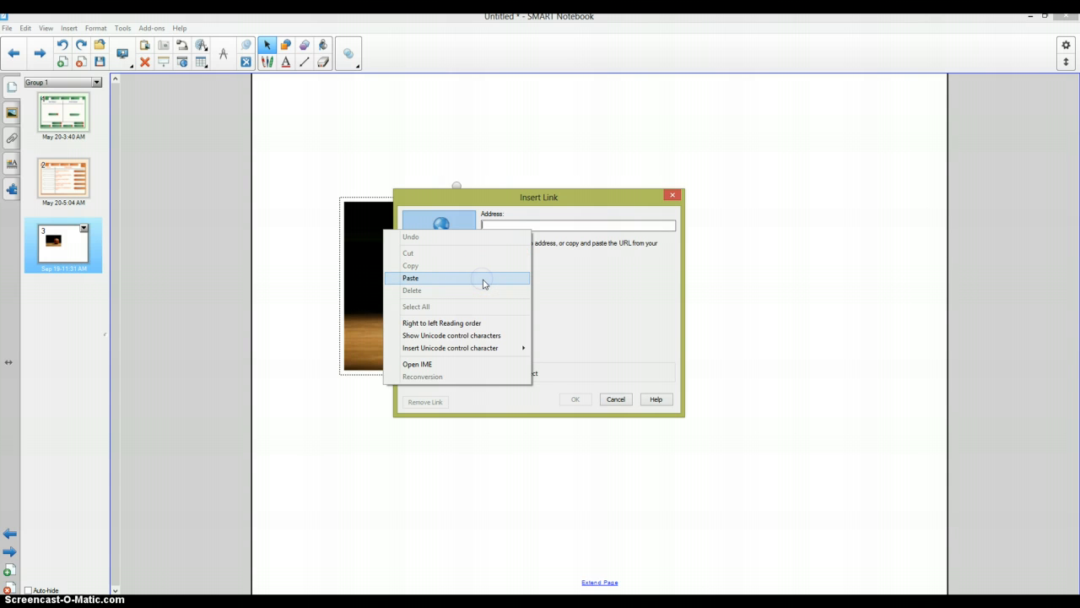
click(483, 281)
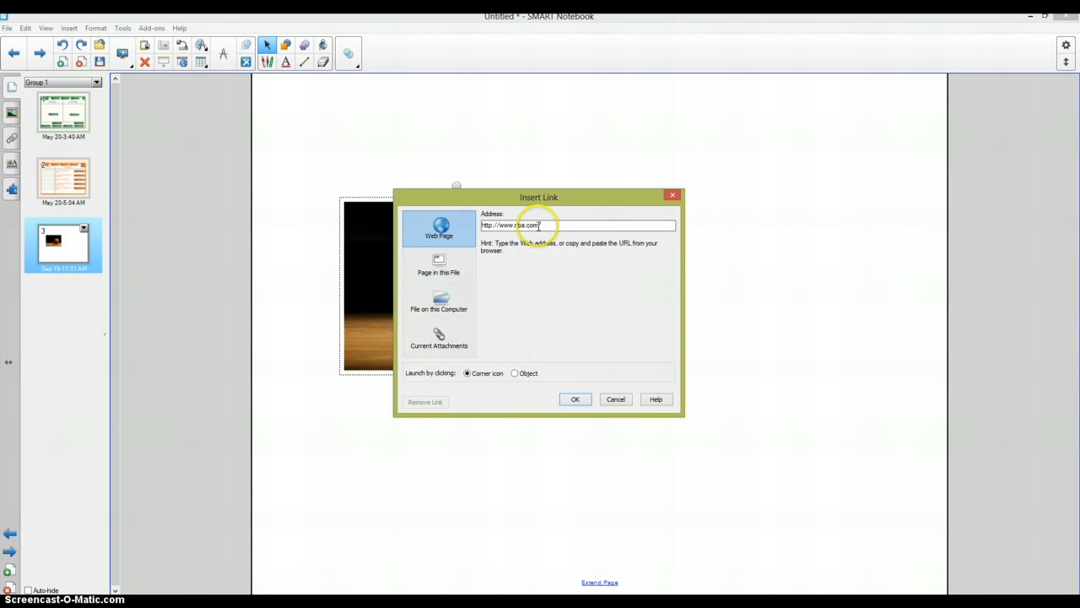
text(/)
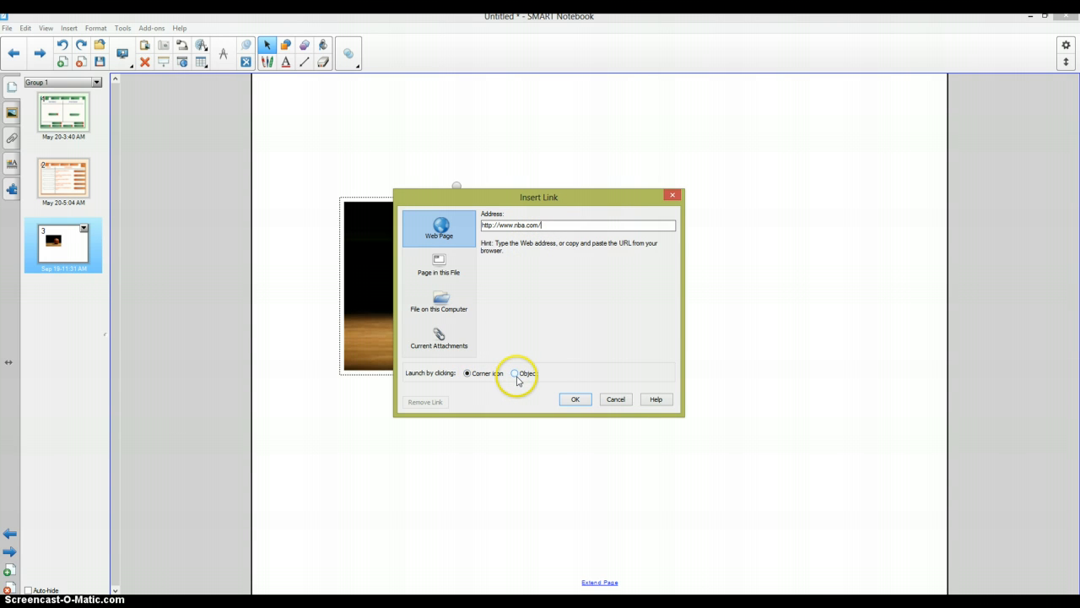
click(576, 399)
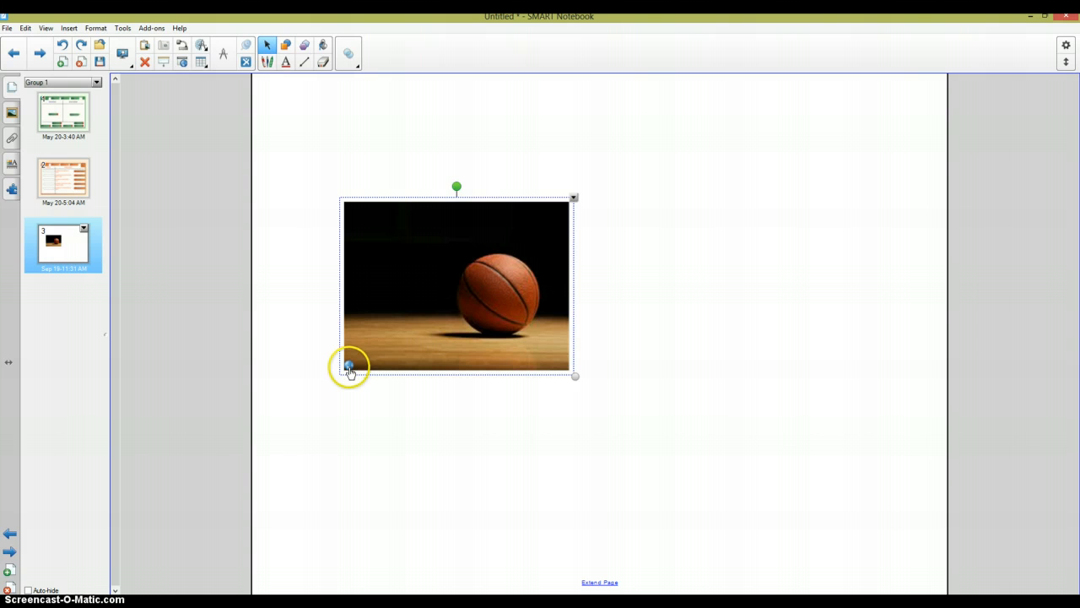
Change the basketball picture's link so that it launches from the whole object
click(573, 198)
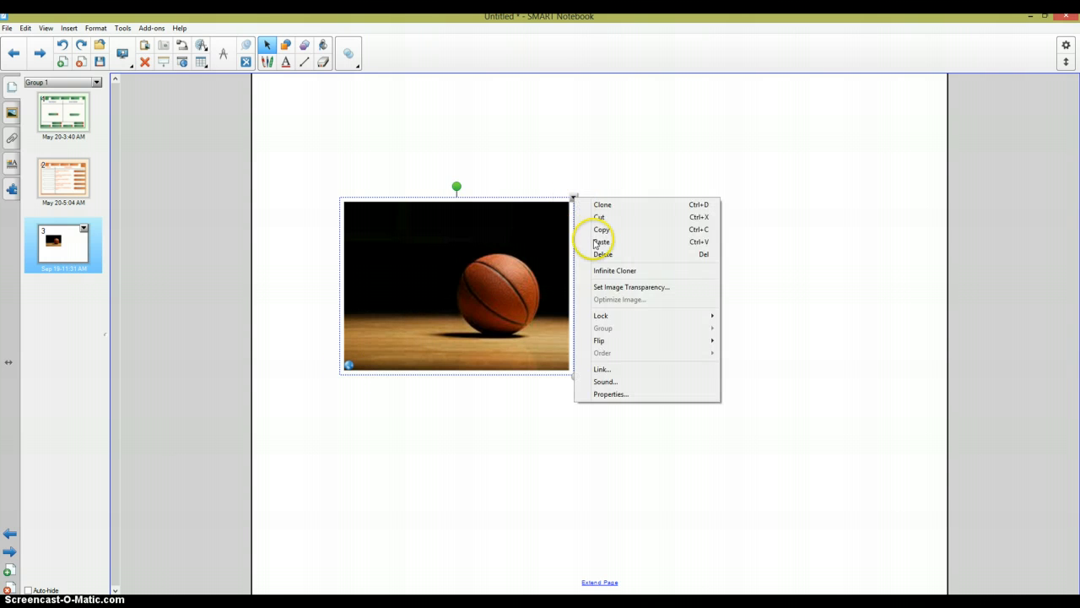
click(606, 370)
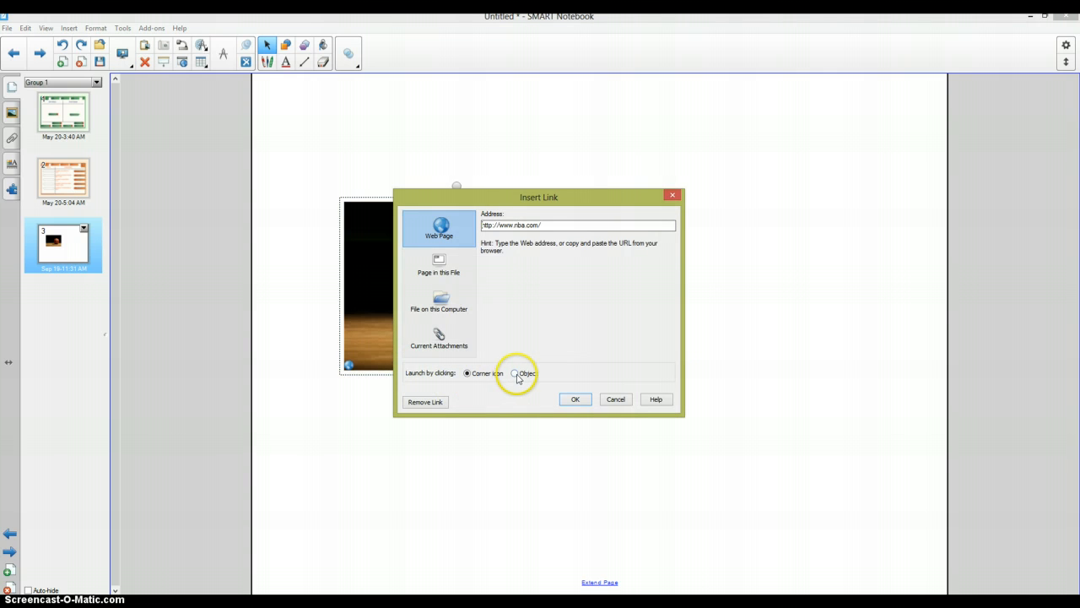
click(518, 375)
click(574, 400)
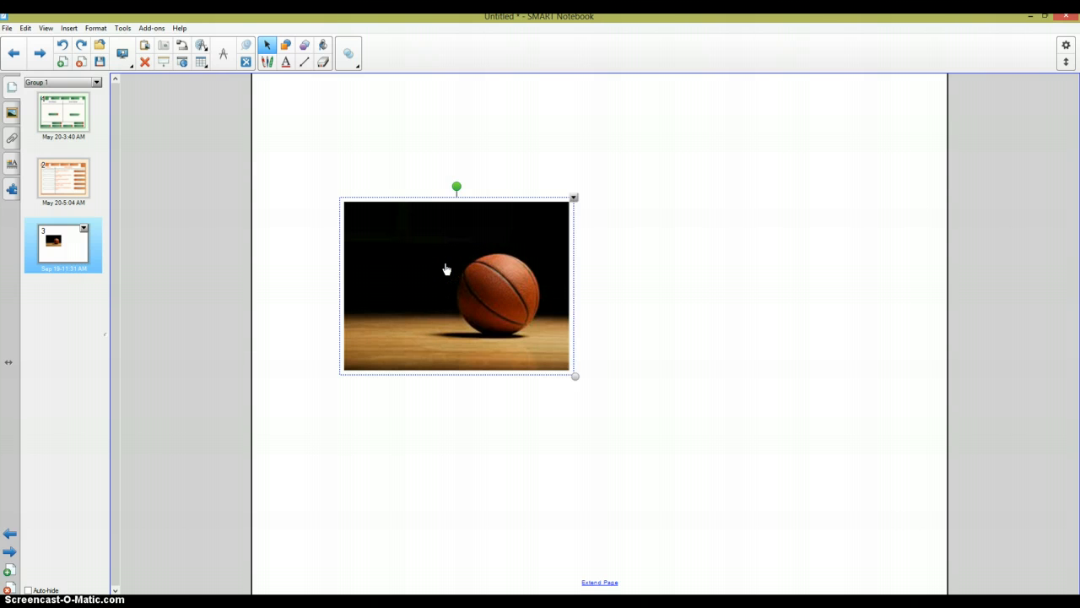
Set the basketball picture's link to launch from the corner icon, and show all links on the page
click(572, 199)
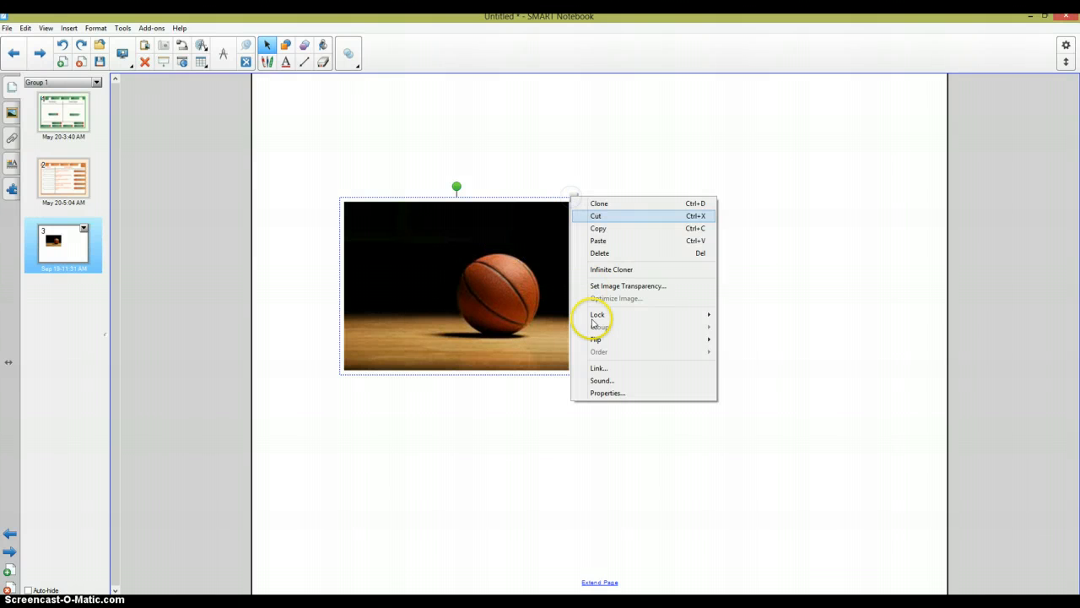
click(615, 374)
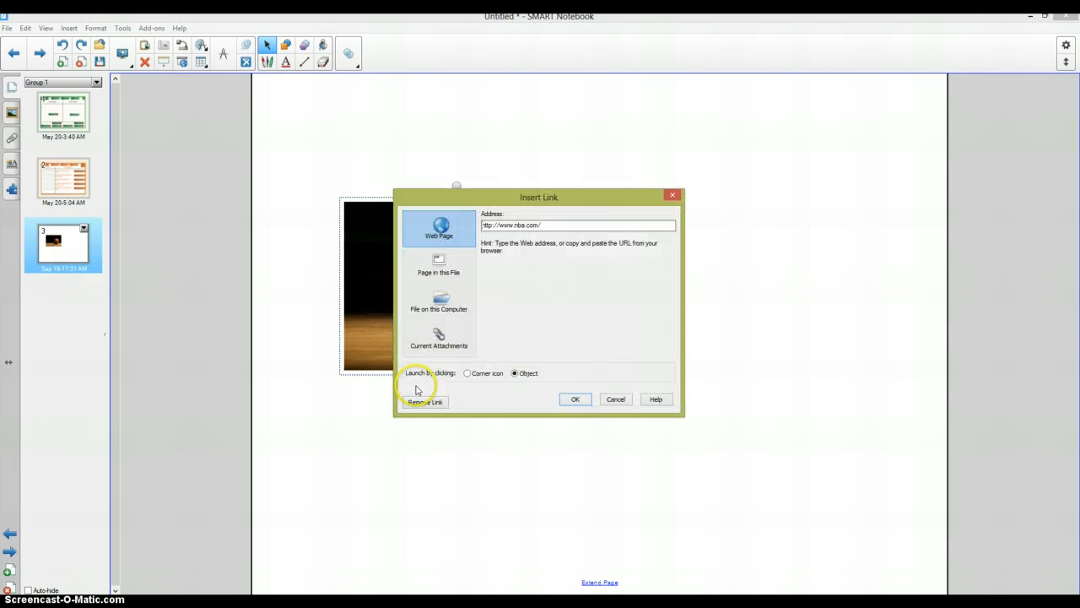
click(564, 399)
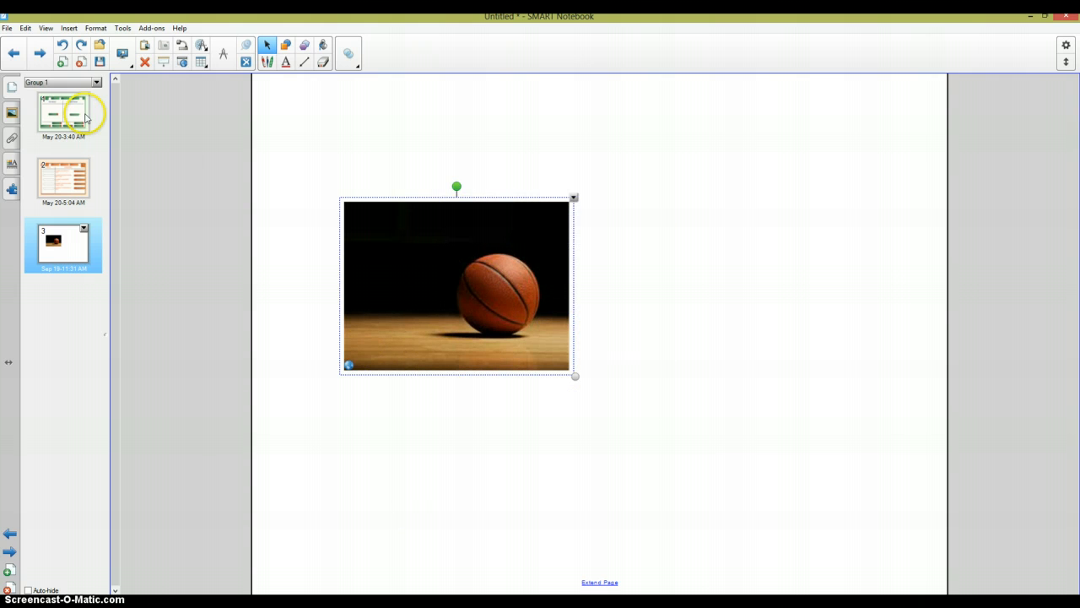
click(47, 28)
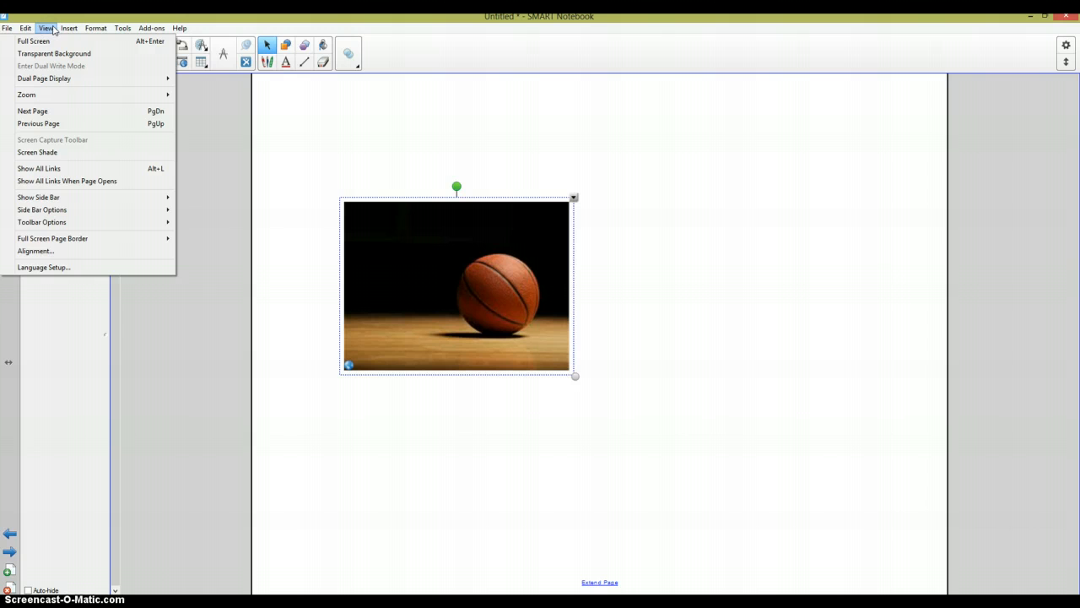
click(59, 169)
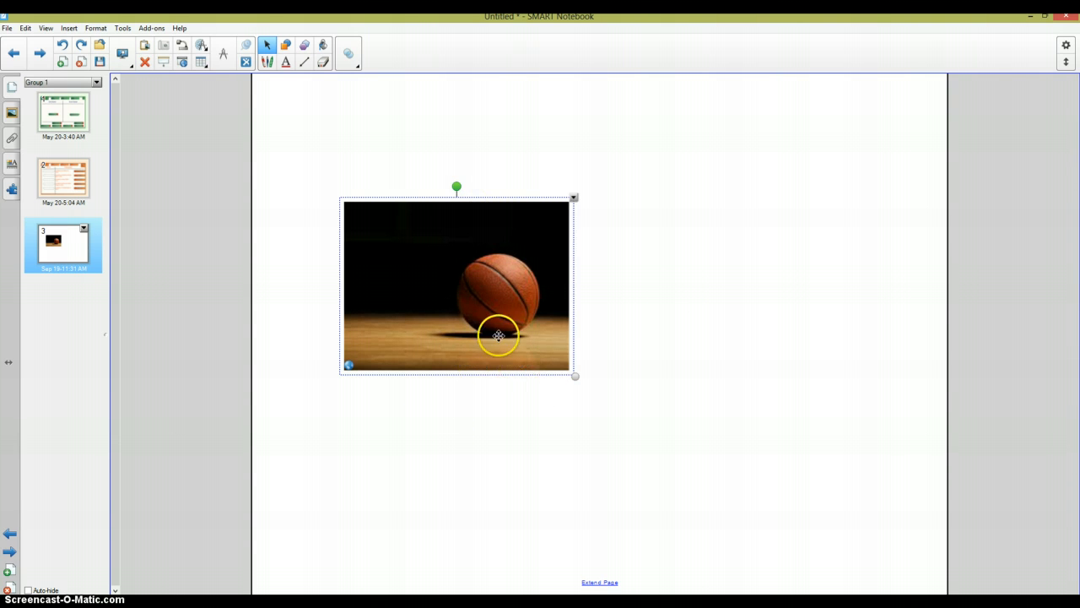
Duplicate the linked basketball picture by copying and pasting it, and place the copy to the right of the original
right_click(486, 282)
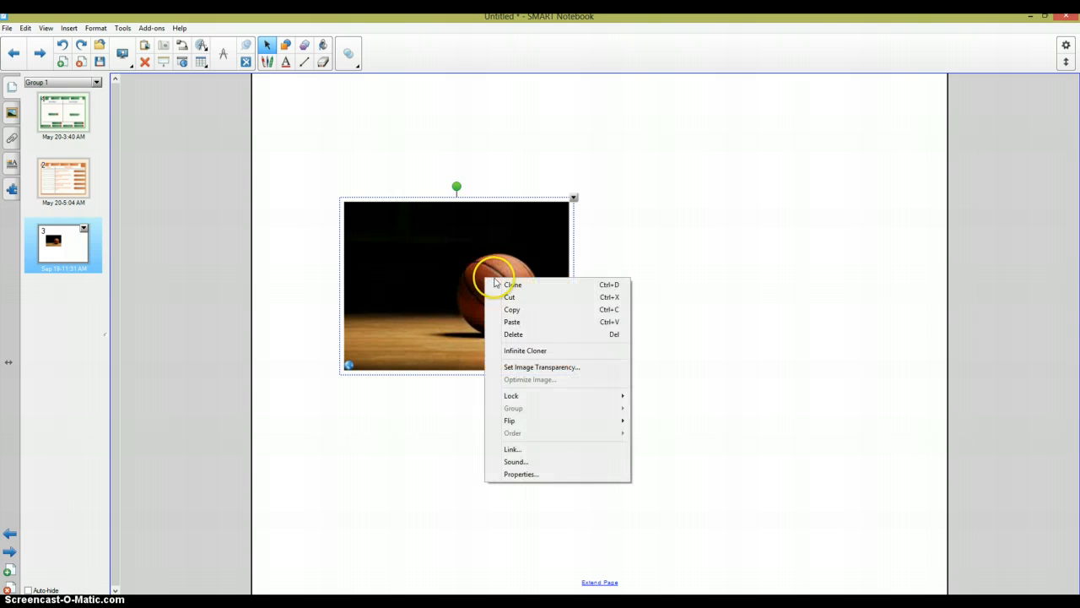
click(528, 313)
click(692, 303)
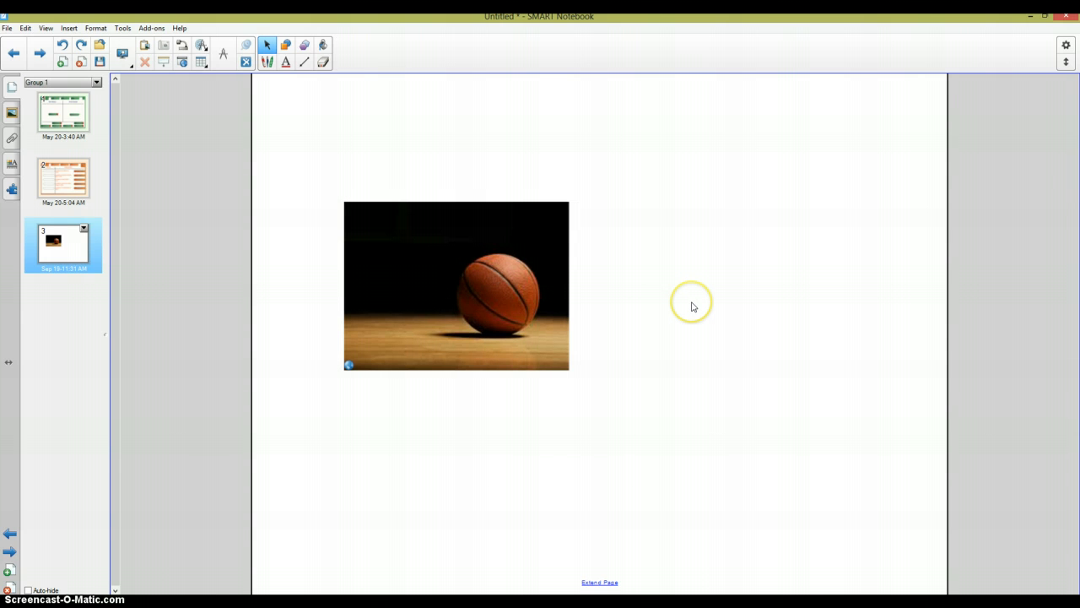
key(ctrl+v)
drag(374, 188, 724, 289)
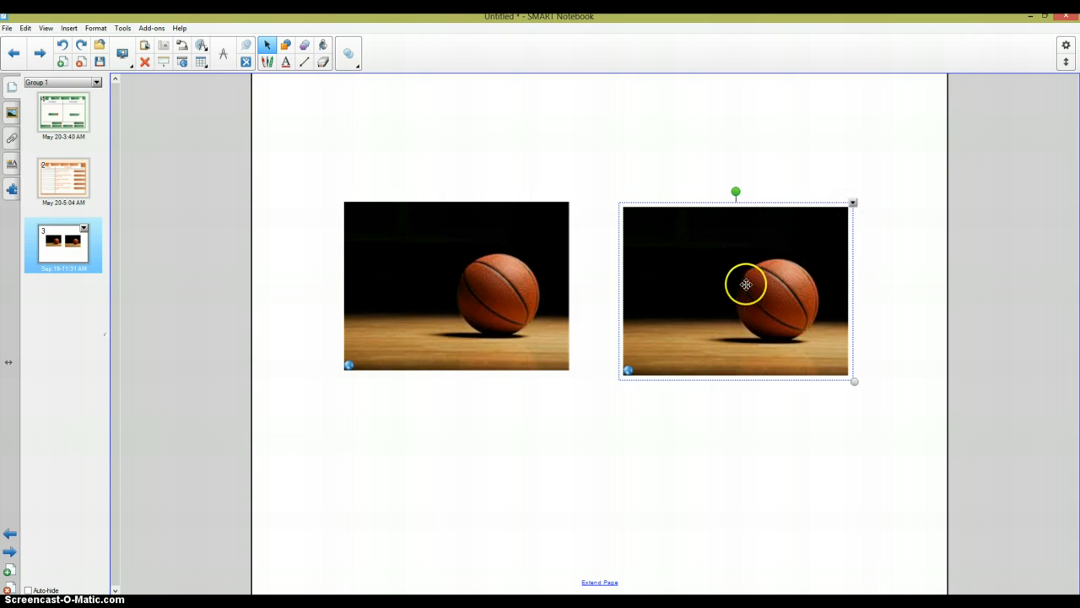
Record a sound clip of about 7 seconds and attach it to the copied picture, played from the corner icon
click(854, 205)
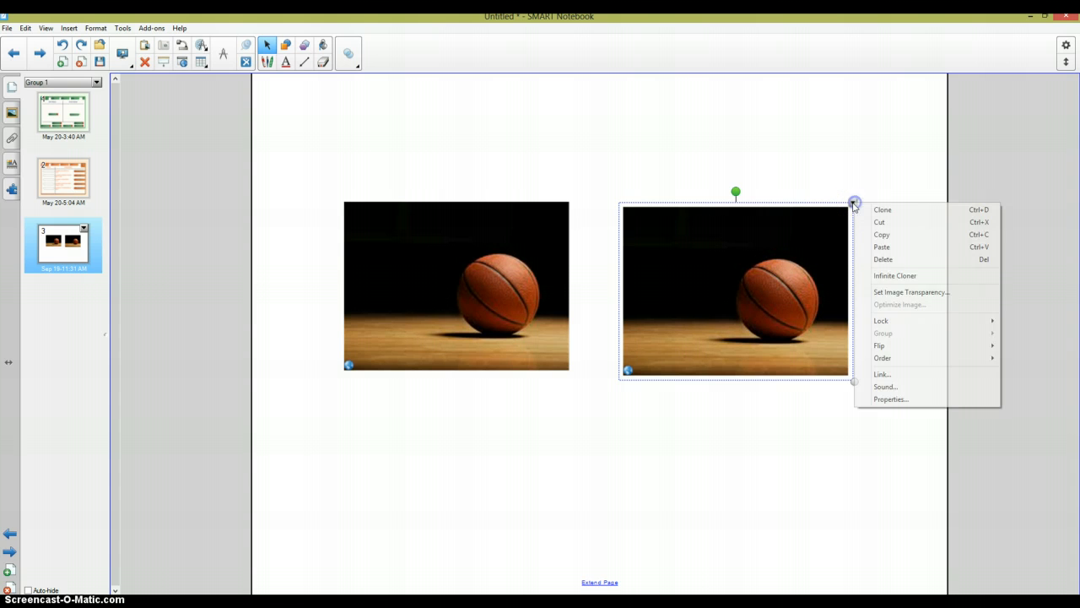
click(904, 388)
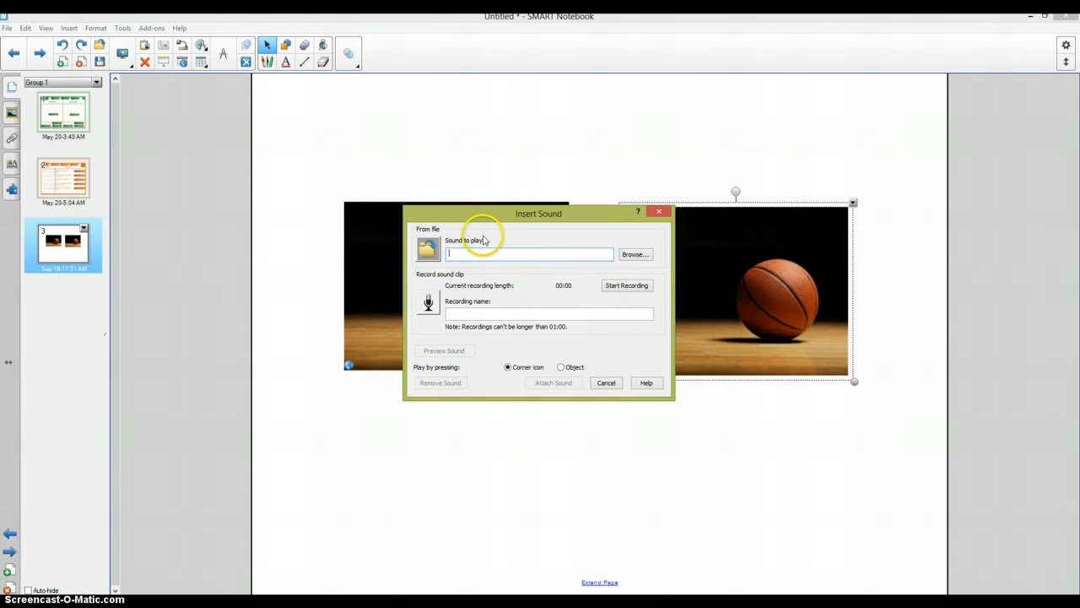
click(634, 258)
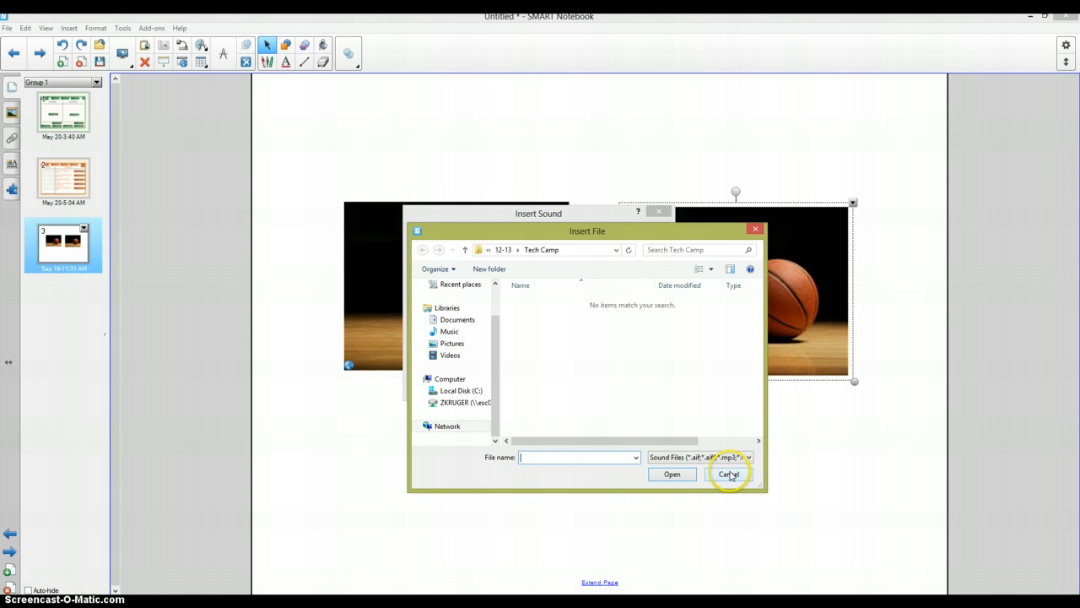
click(729, 474)
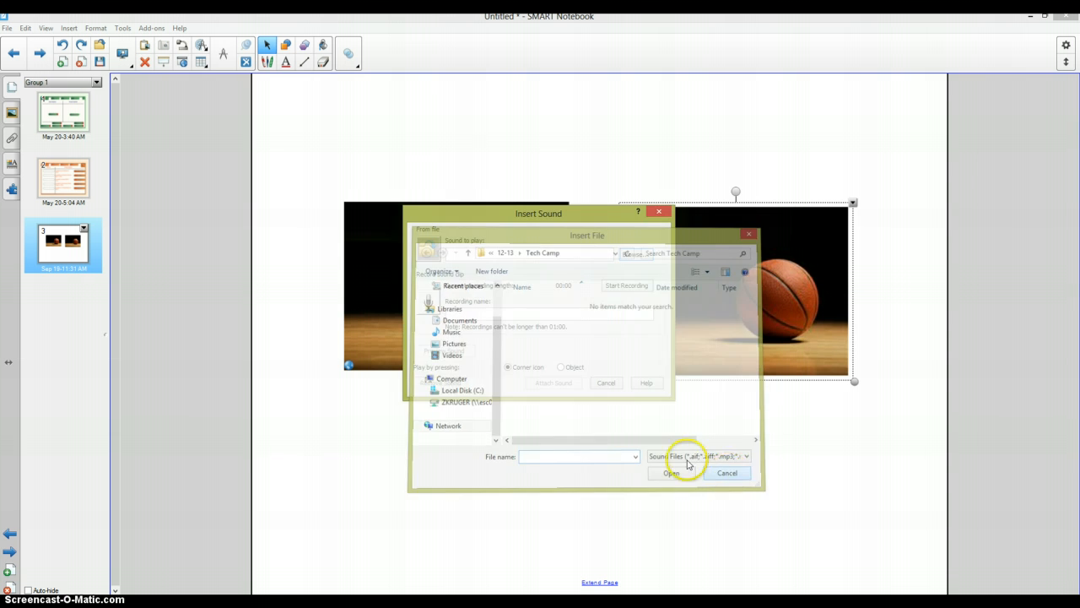
click(625, 287)
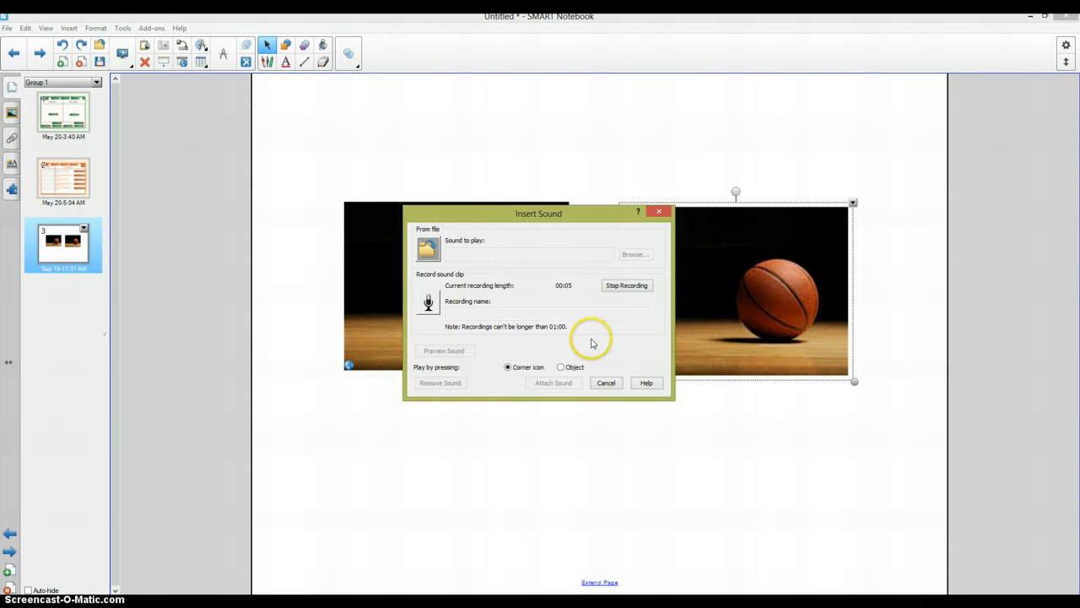
click(614, 287)
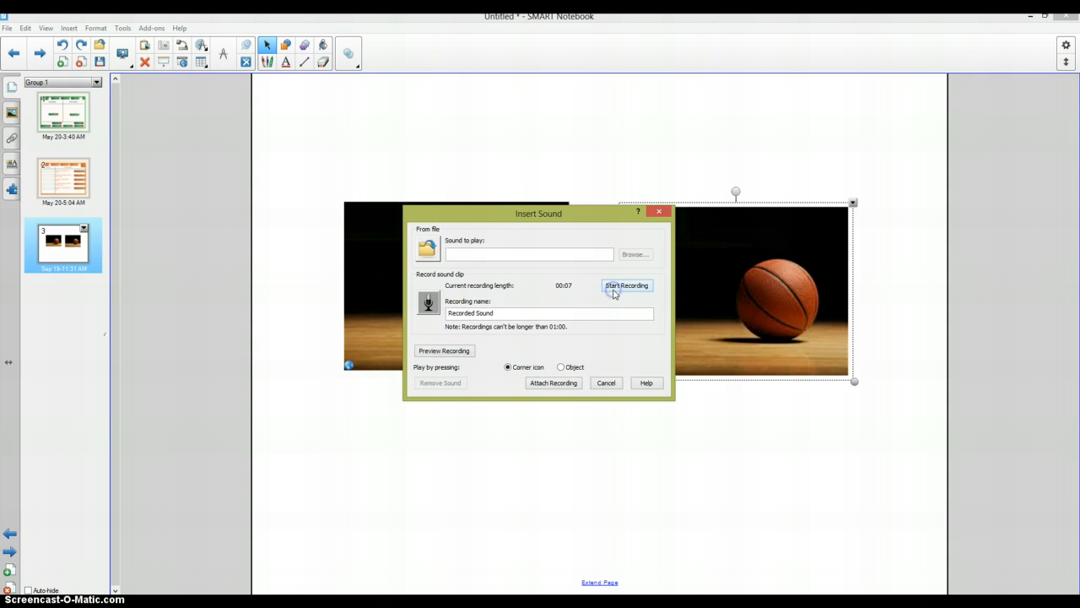
drag(491, 313, 396, 316)
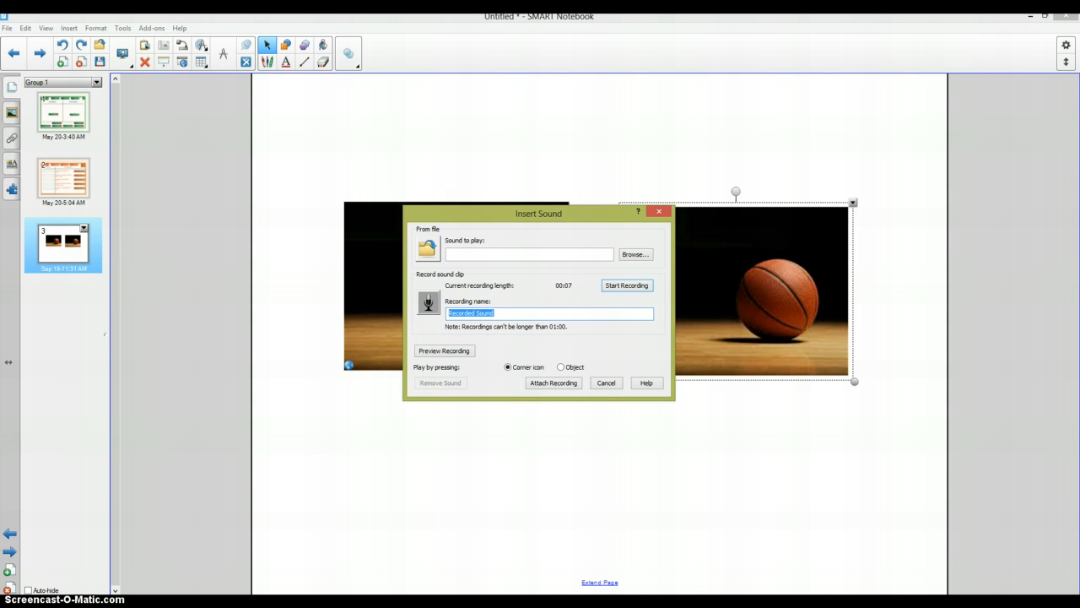
key(Return)
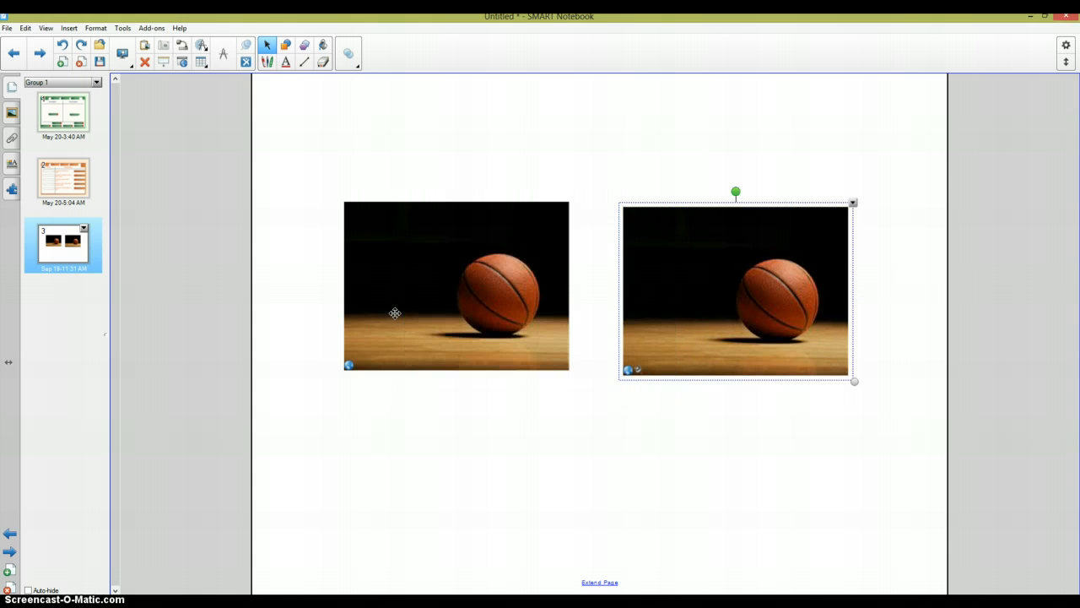
Adjust the computer's volume and play the sound attached to the copied basketball picture
click(630, 373)
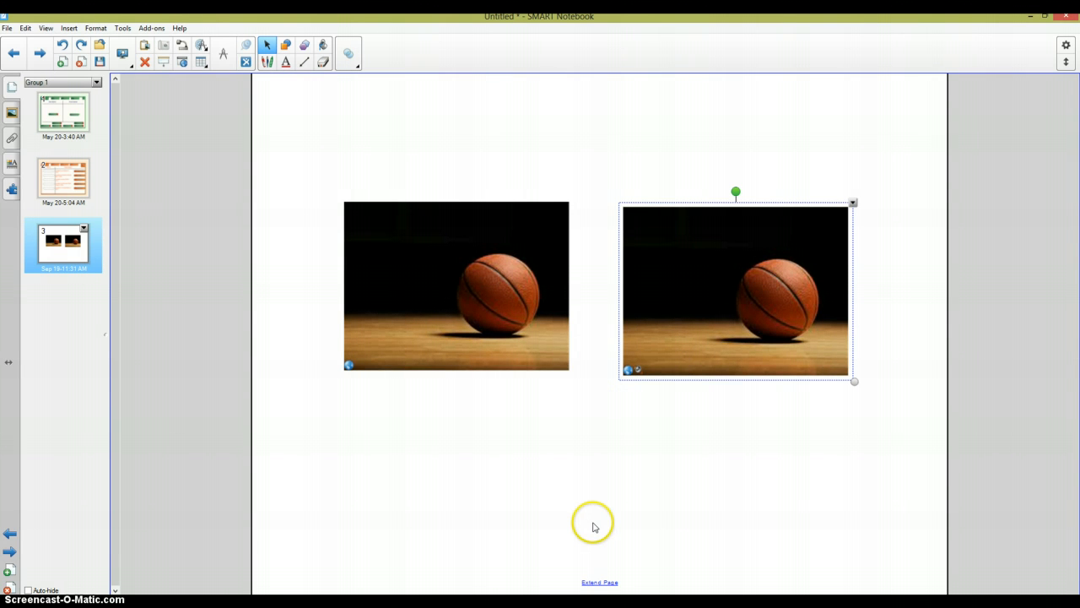
click(1020, 600)
drag(1020, 527, 1021, 478)
click(639, 372)
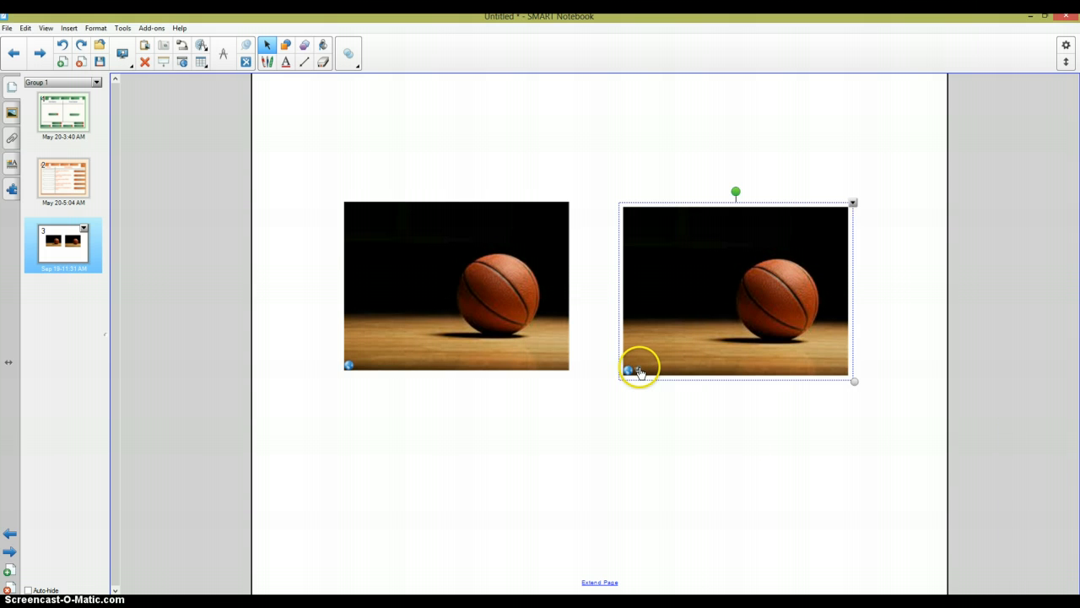